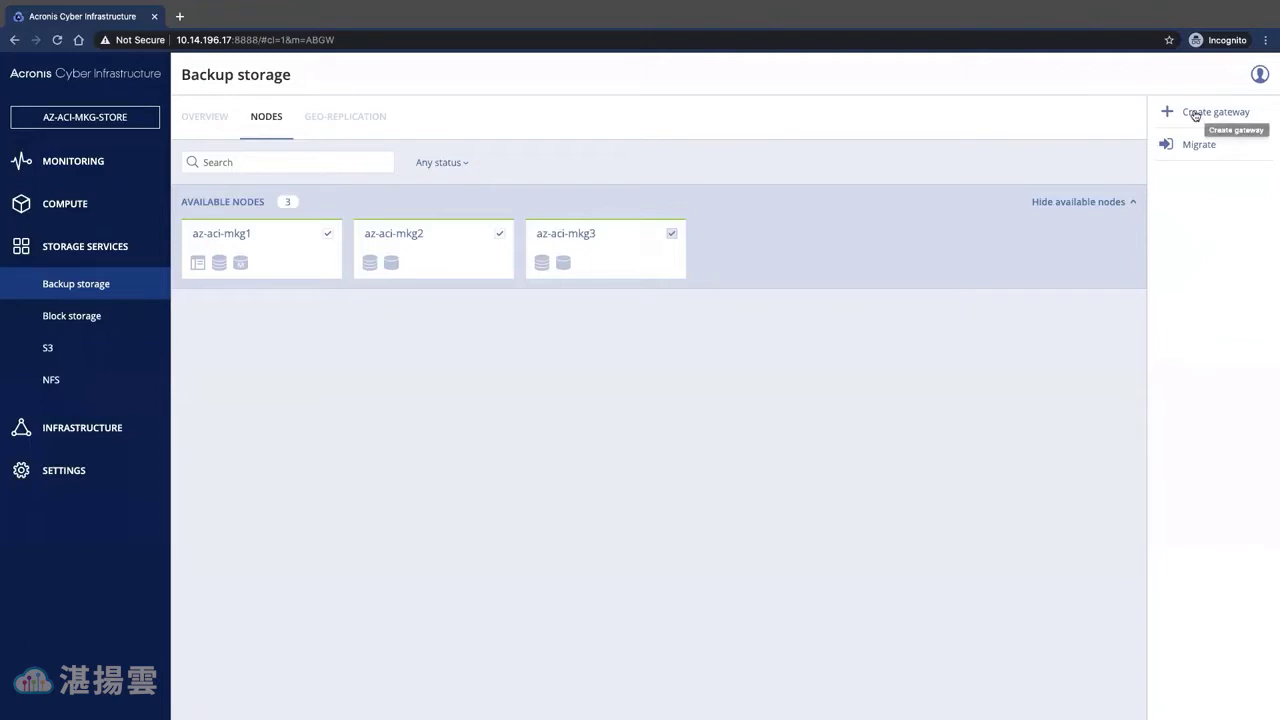
Step: Start creating a gateway on the three nodes with public cloud storage, keep the network settings, and choose Amazon S3 as the object storage type
click(1195, 116)
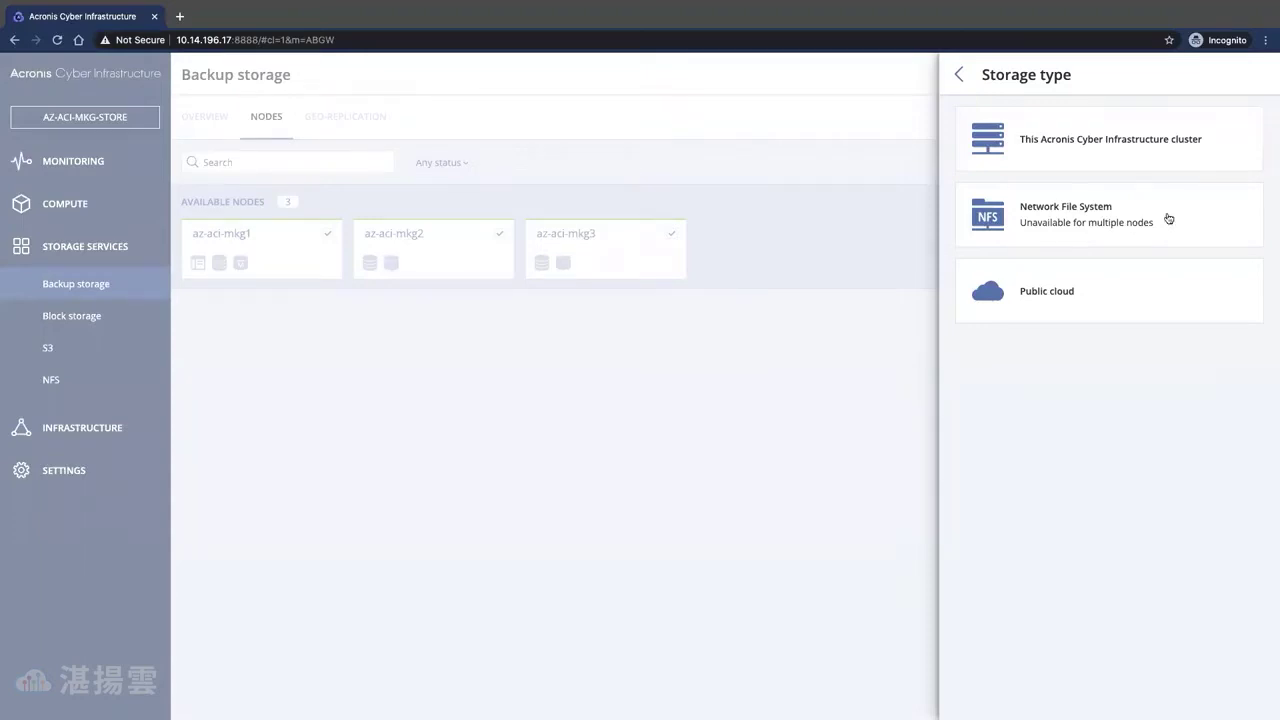
click(1042, 296)
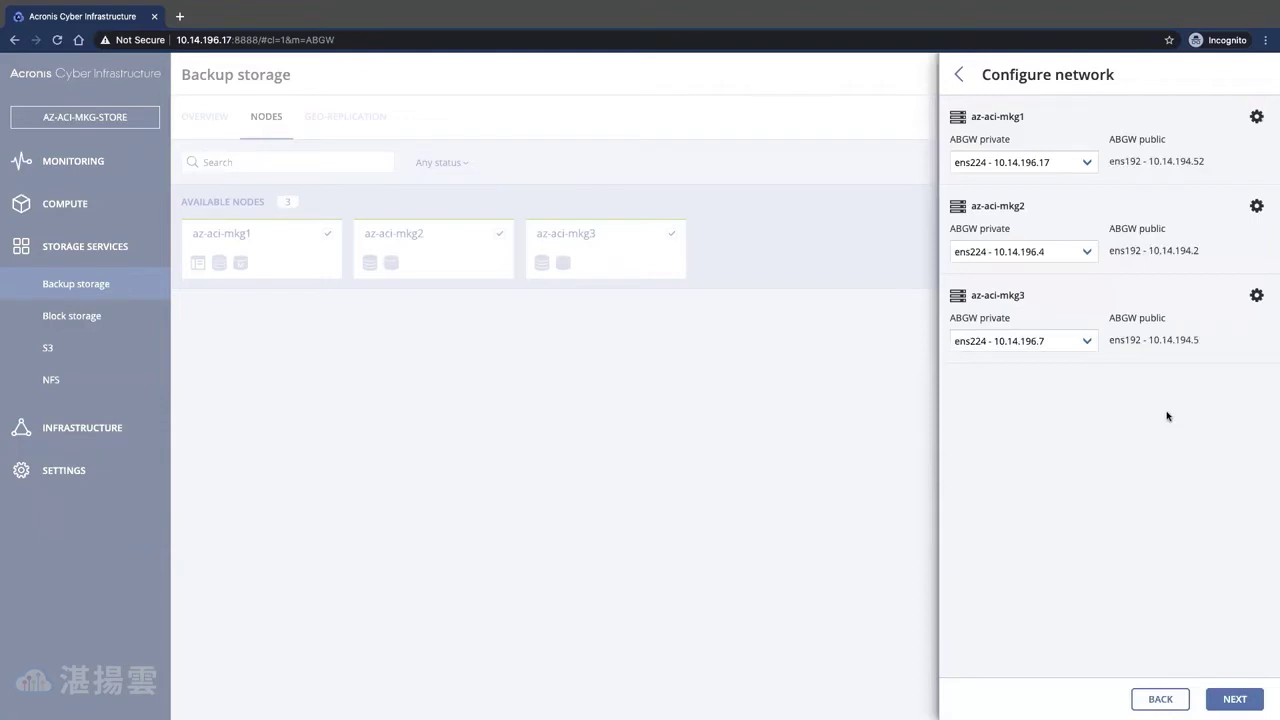
click(1230, 688)
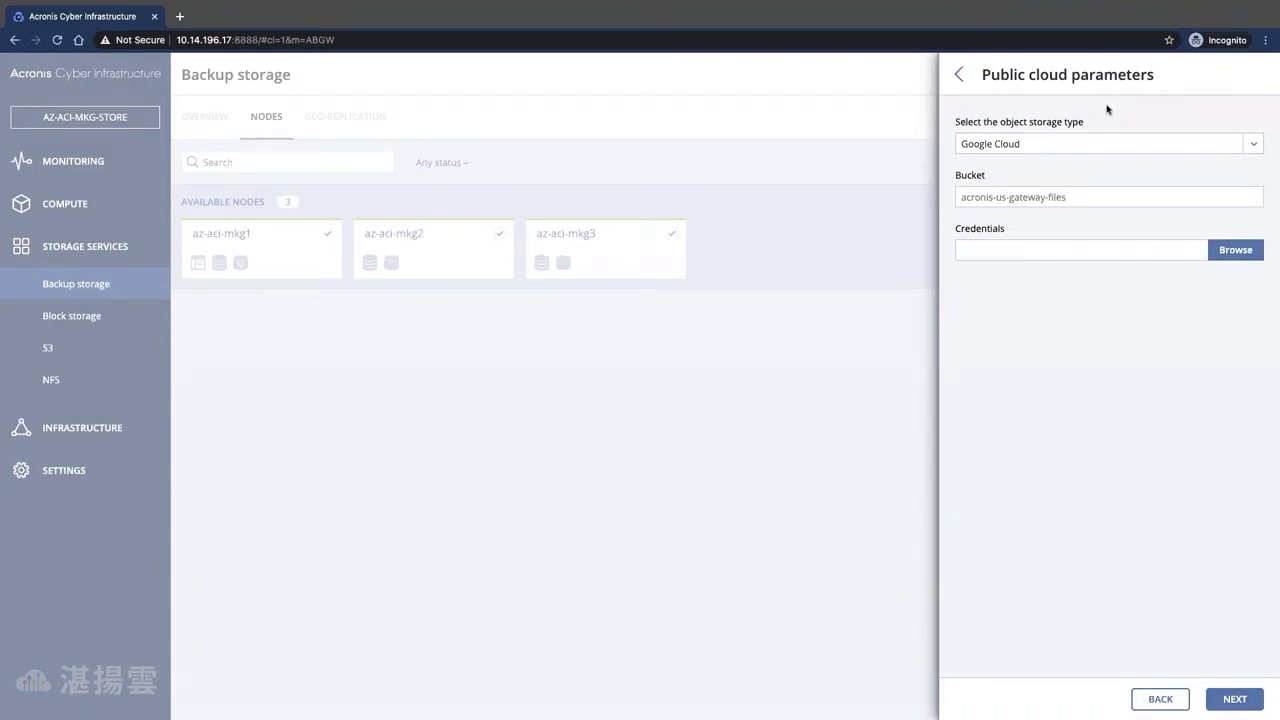
click(1239, 145)
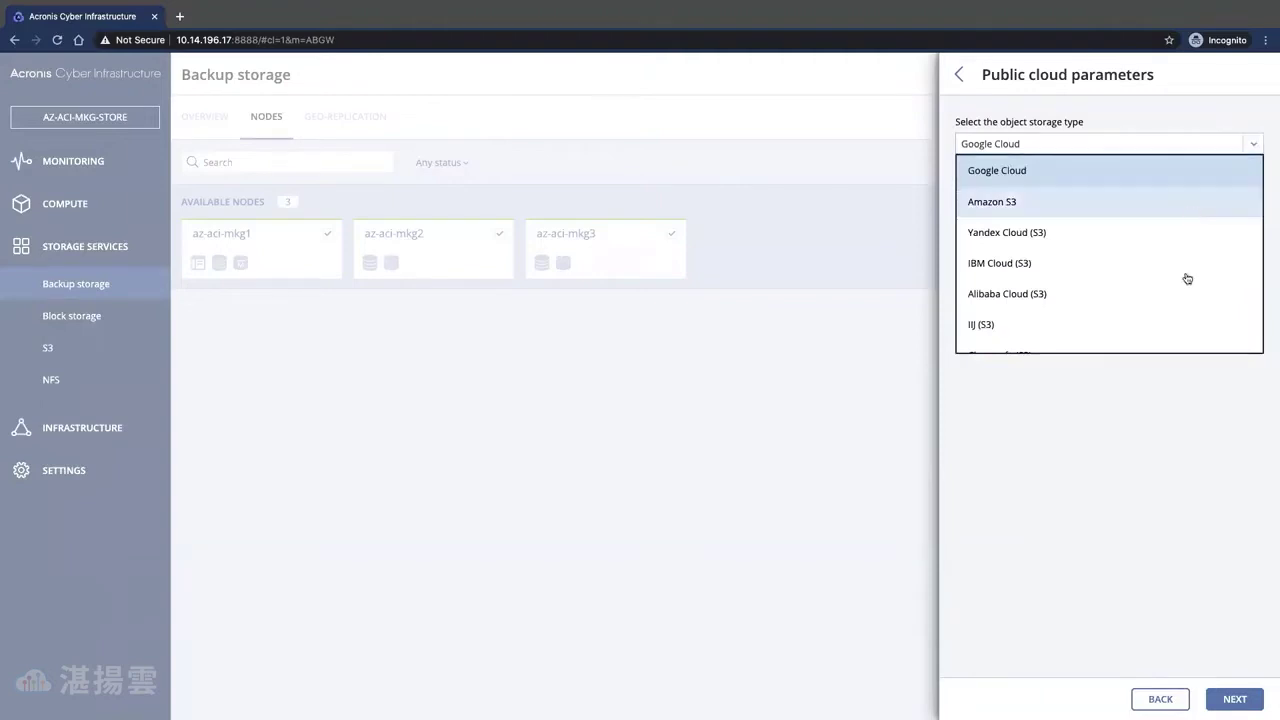
click(1128, 210)
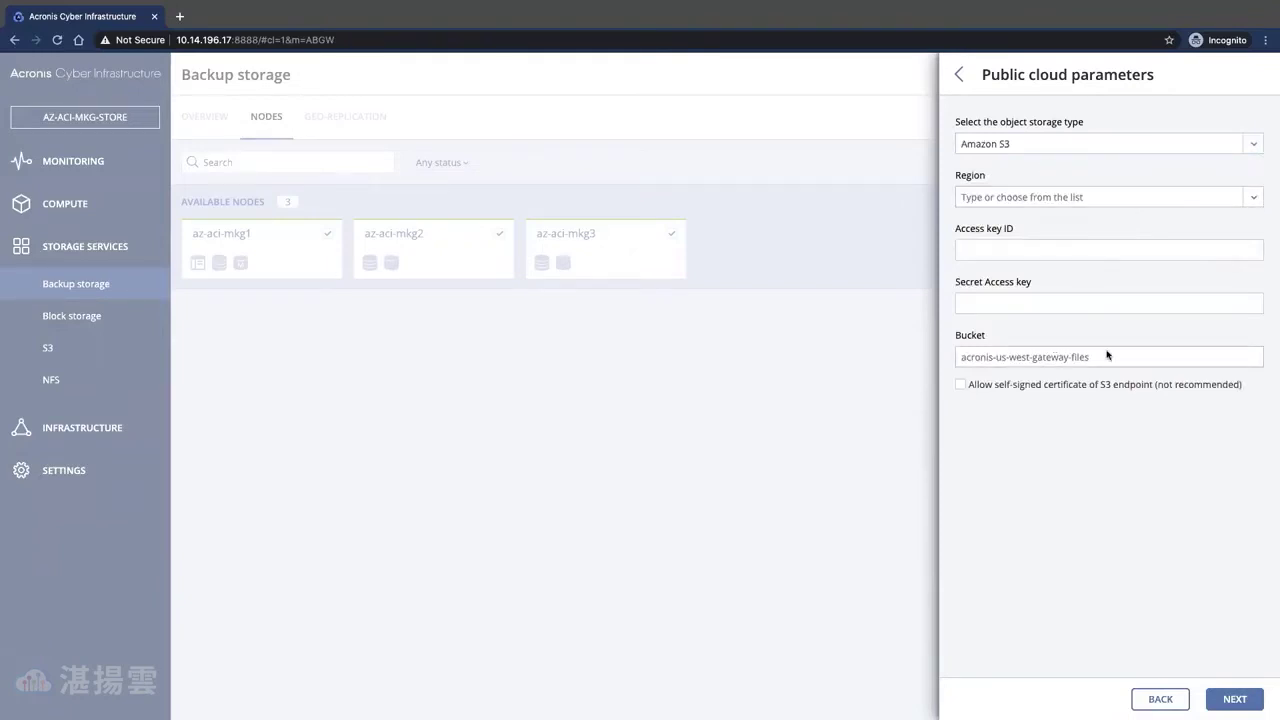
Step: Switch the object storage type to Wasabi (S3) and back to Amazon S3
click(1250, 146)
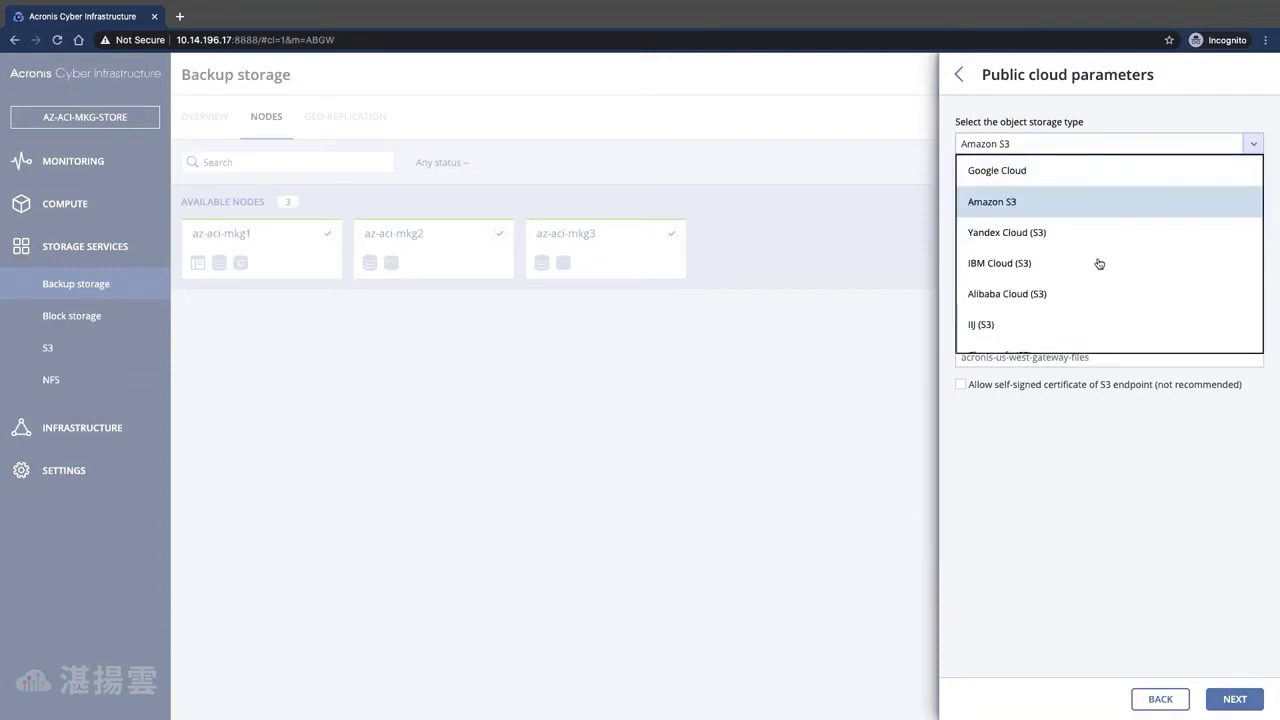
scroll(1055, 325, down, 3)
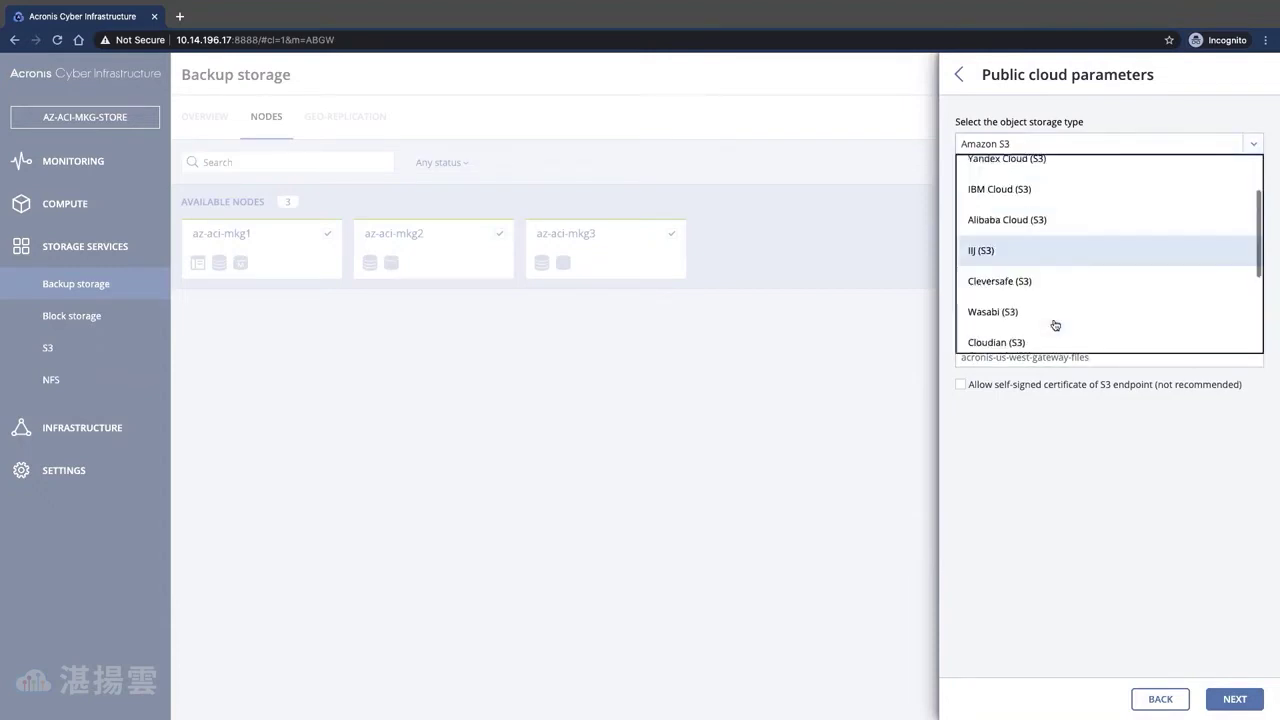
click(1048, 262)
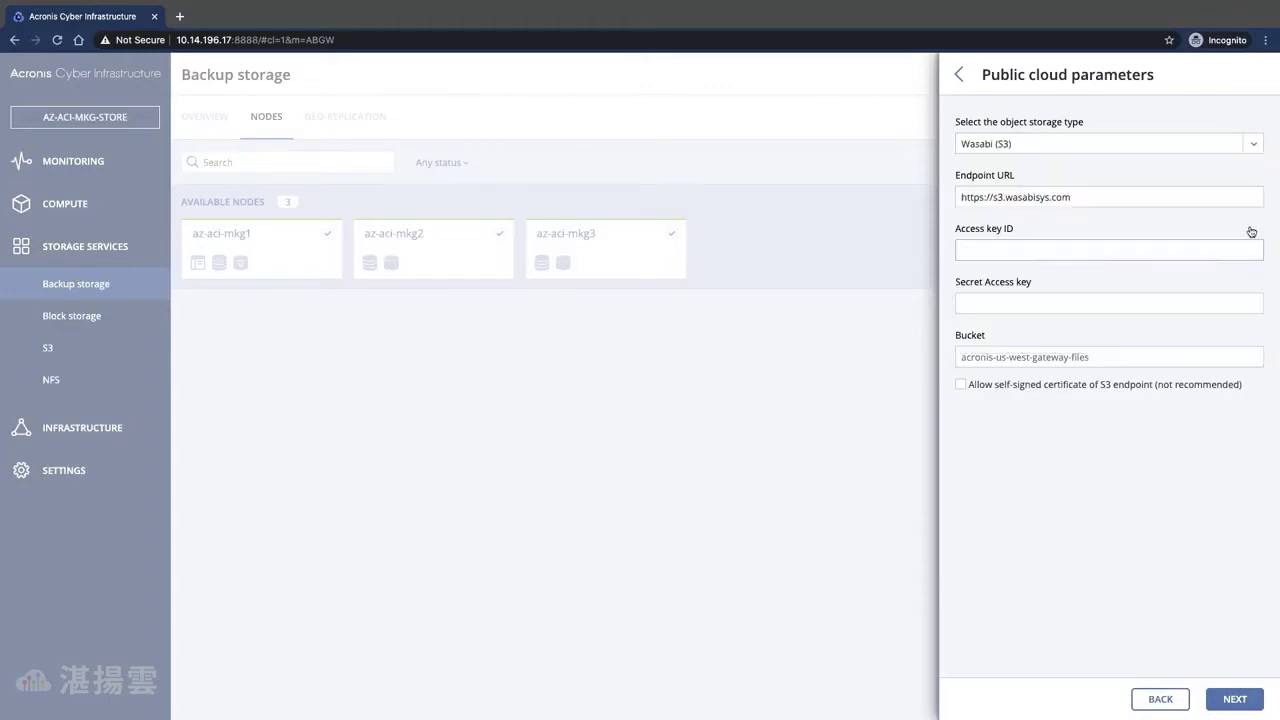
click(1253, 141)
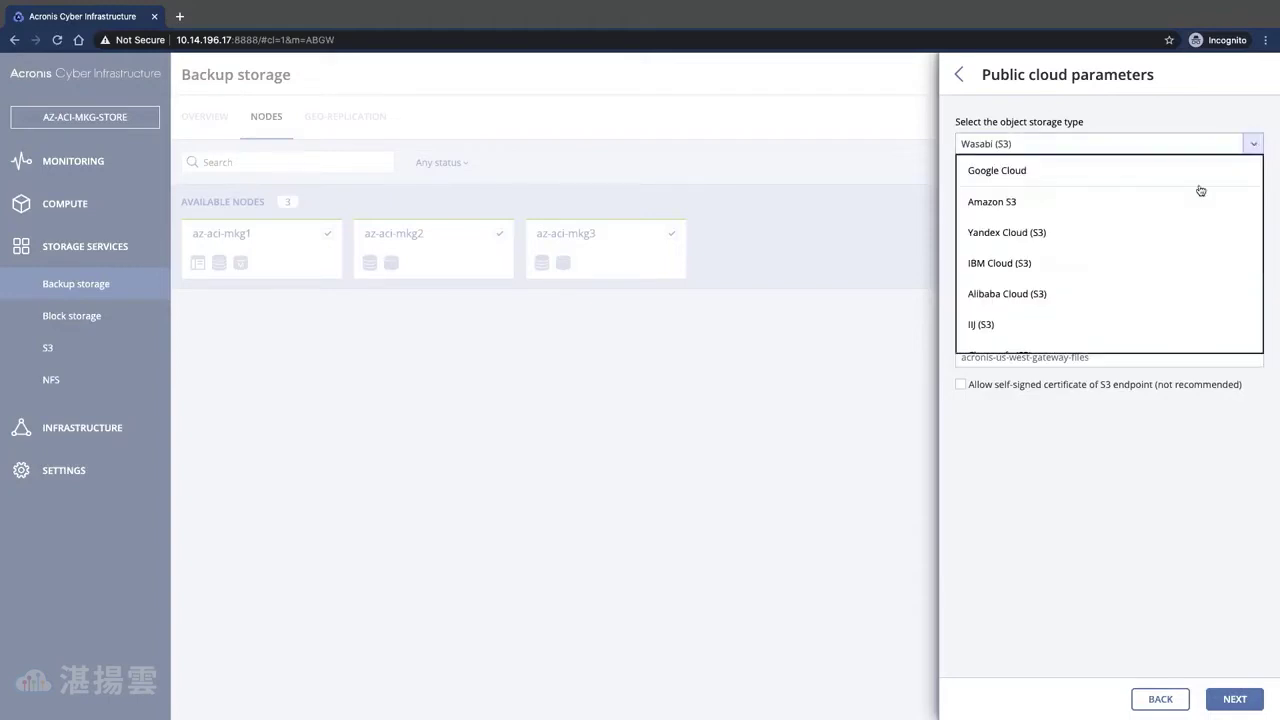
click(1093, 204)
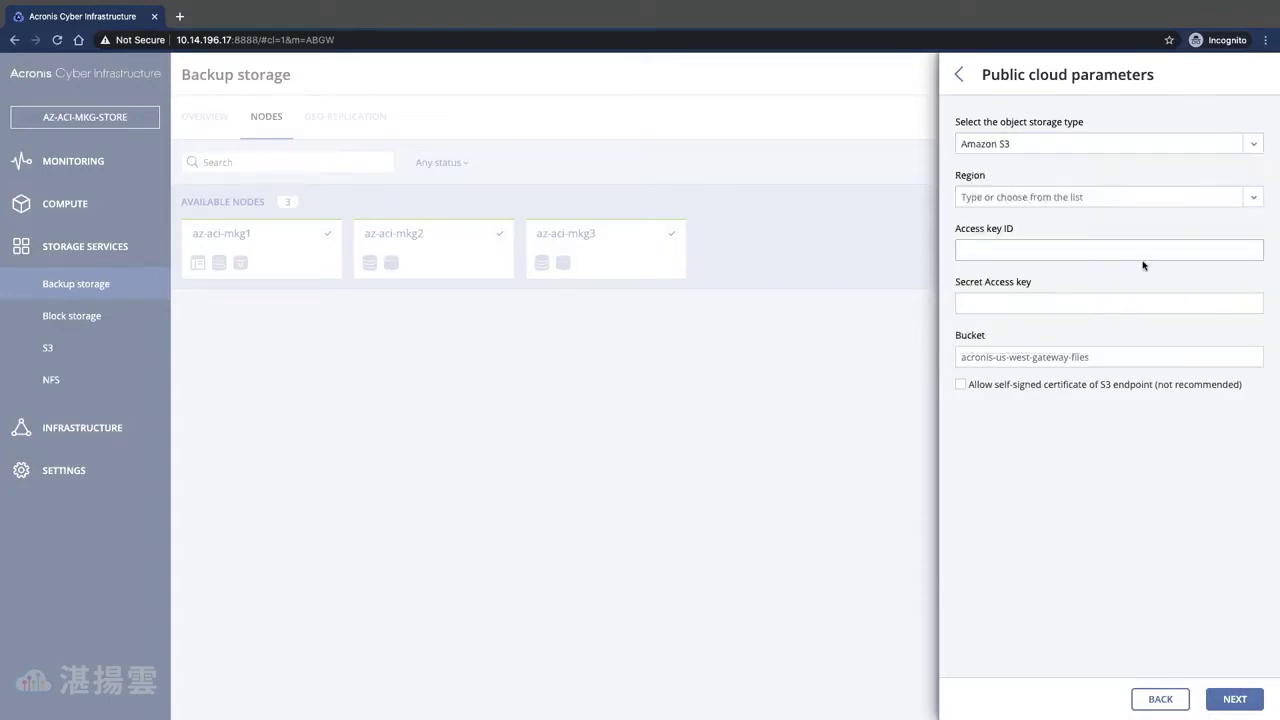
Step: Set the Amazon S3 region to ca-central-1 and paste the access key ID and secret access key
click(1253, 197)
click(1082, 348)
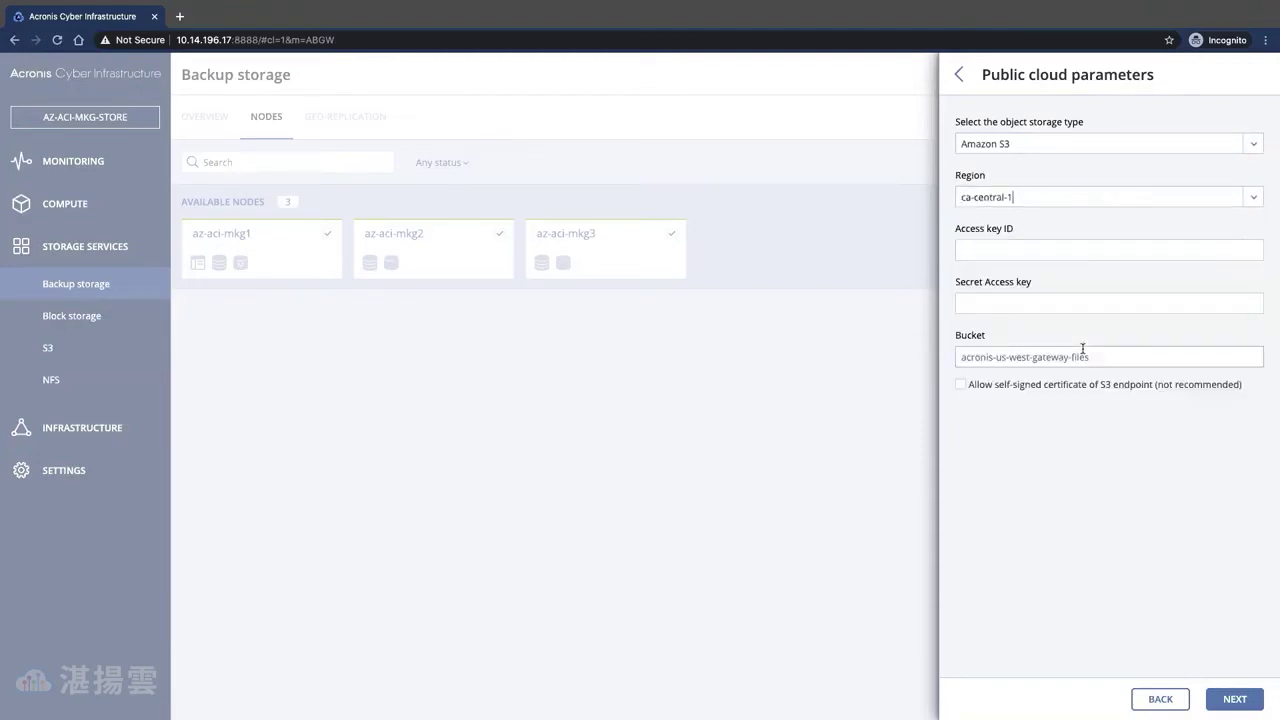
click(998, 249)
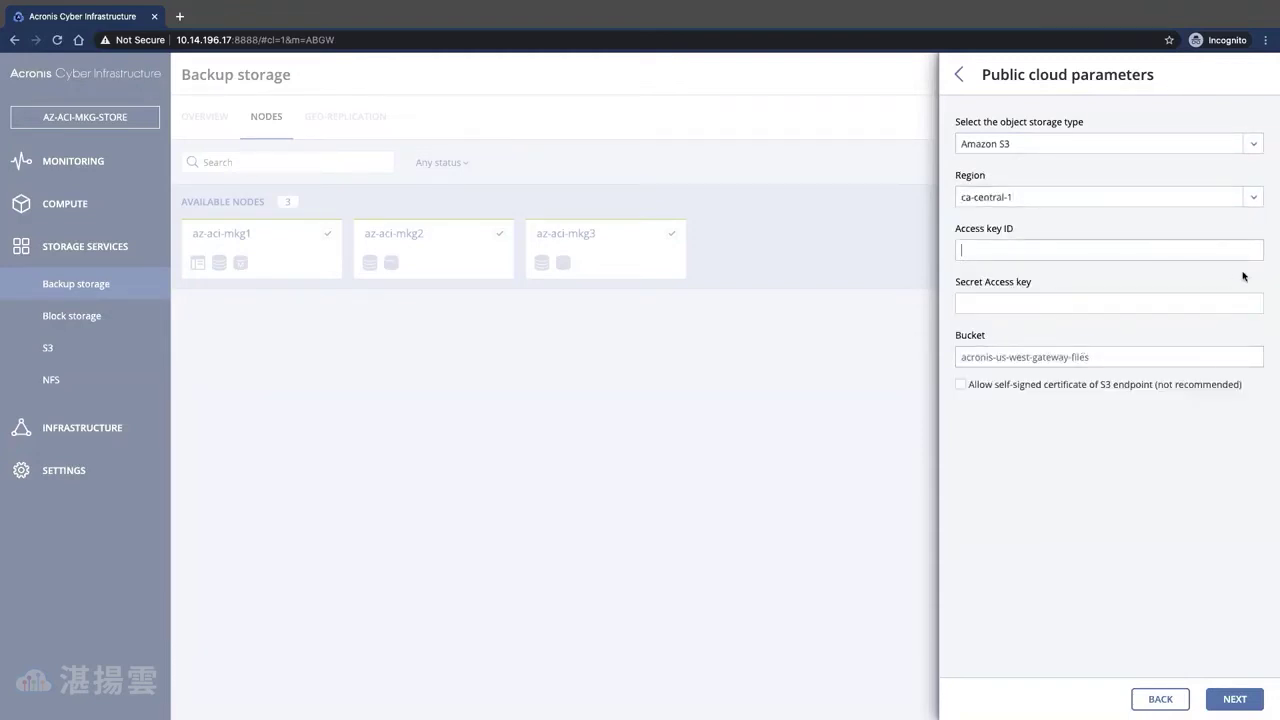
key(ctrl+v)
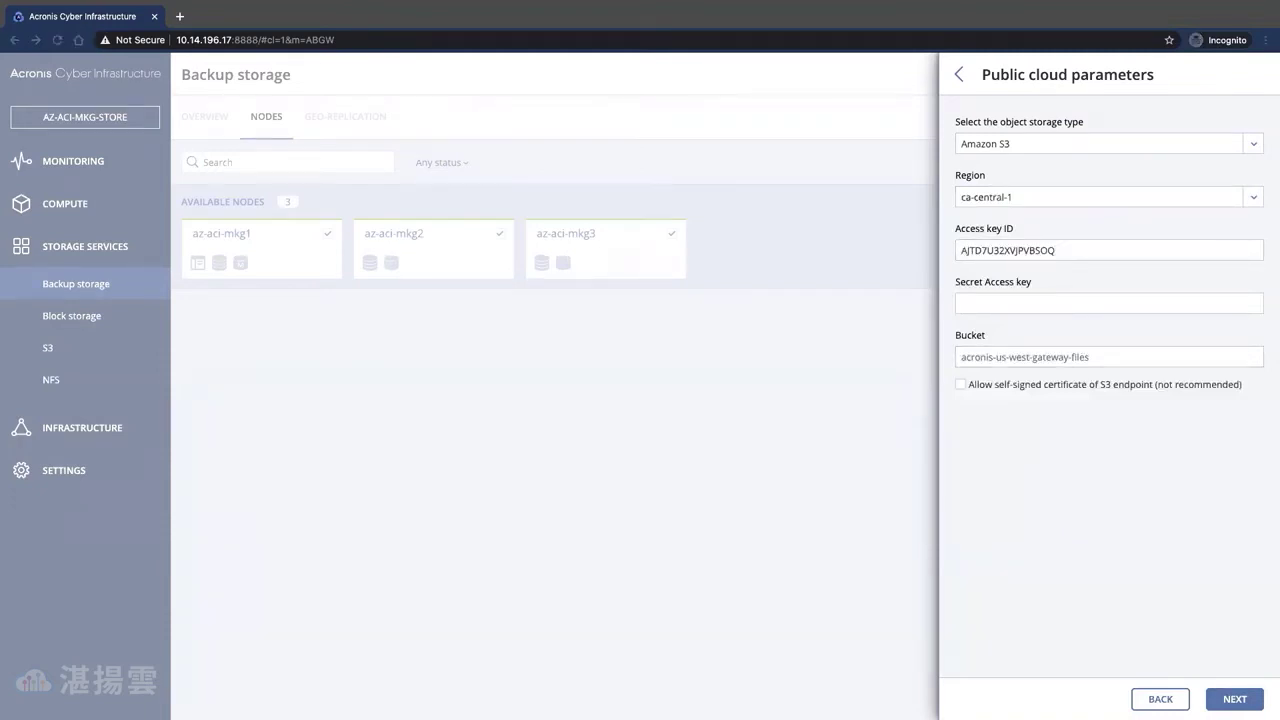
right_click(990, 303)
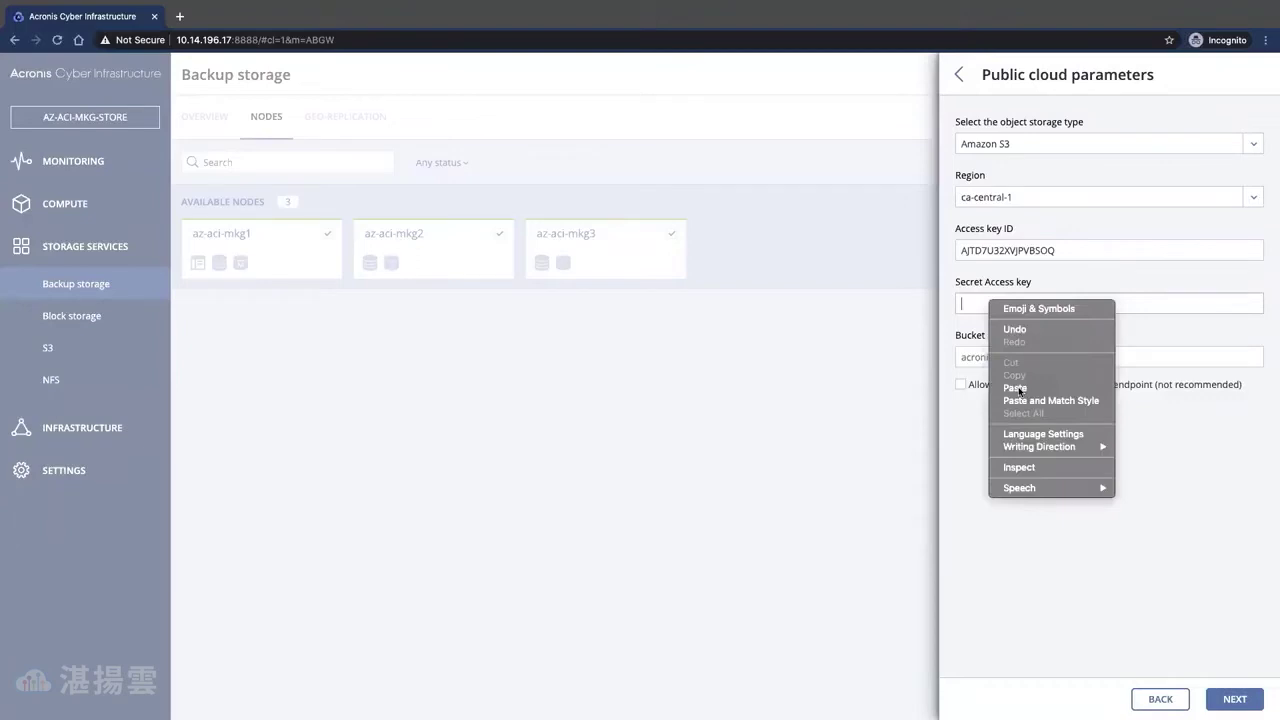
click(1016, 388)
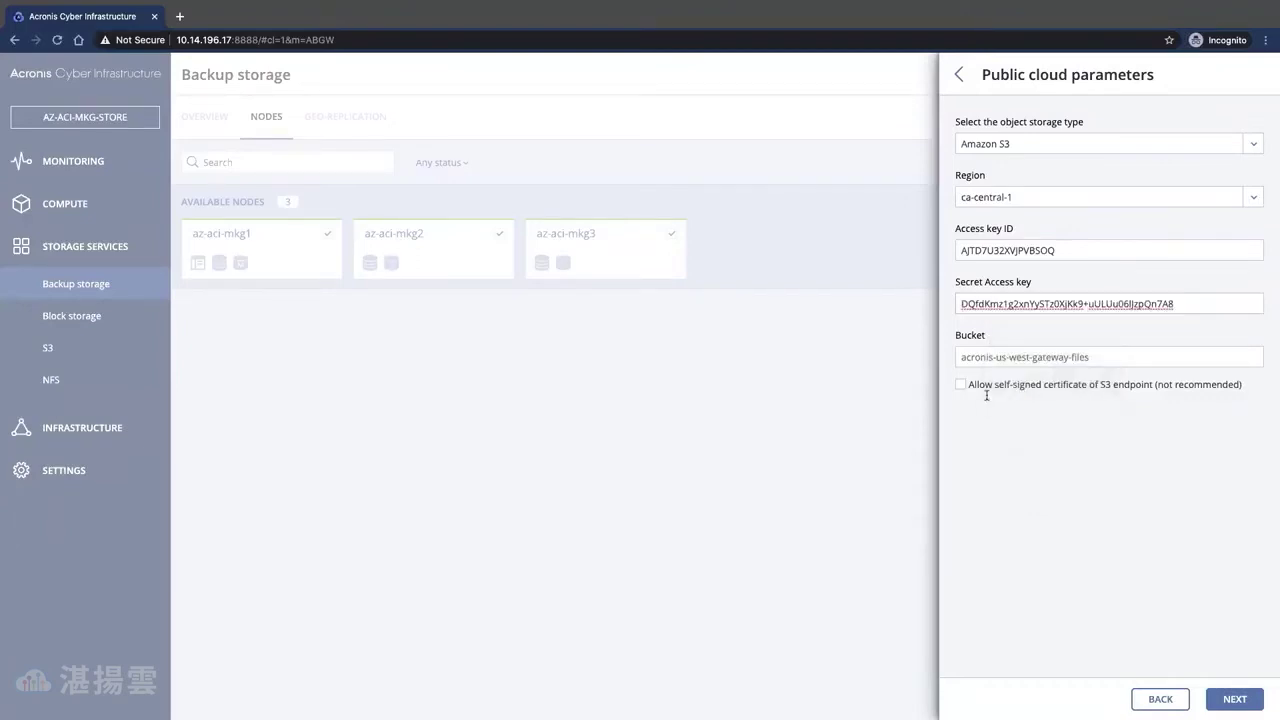
Step: Set the bucket to az-aci-mkg-aws-s3 and submit the public cloud parameters
key(Tab)
key(super+Tab)
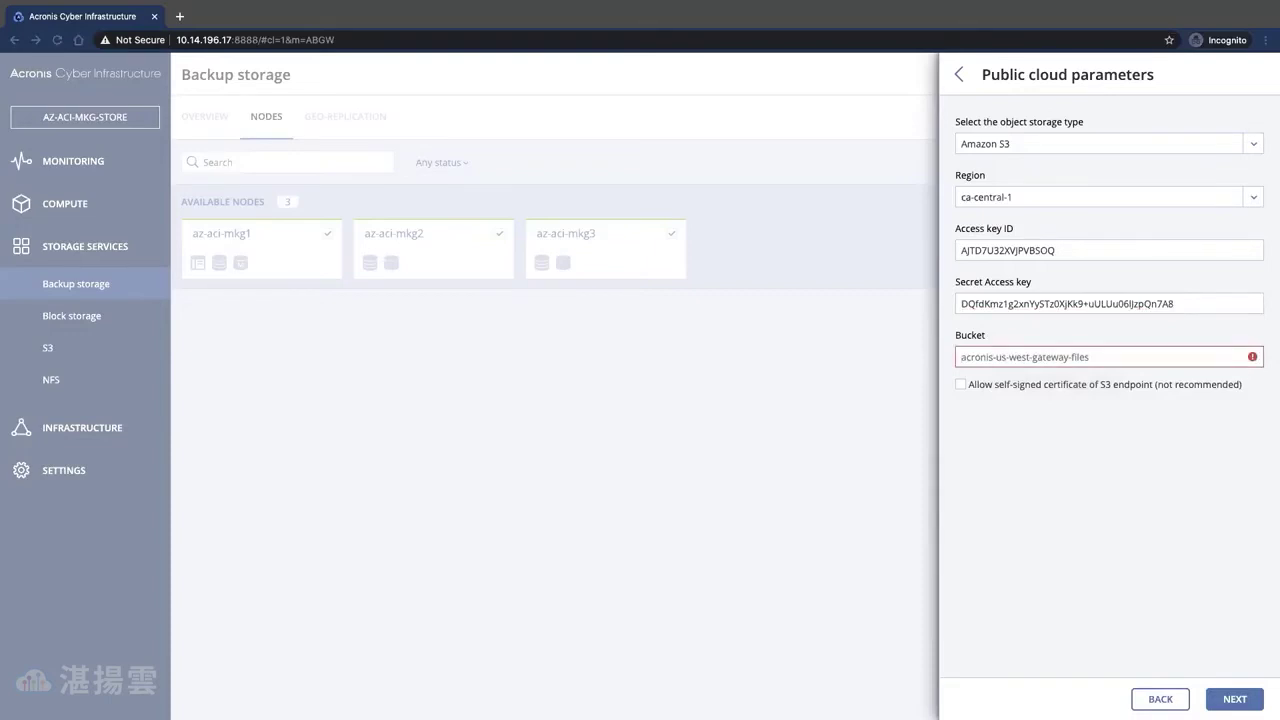
key(super+Tab)
text(az-aci-mkg-aws-s3)
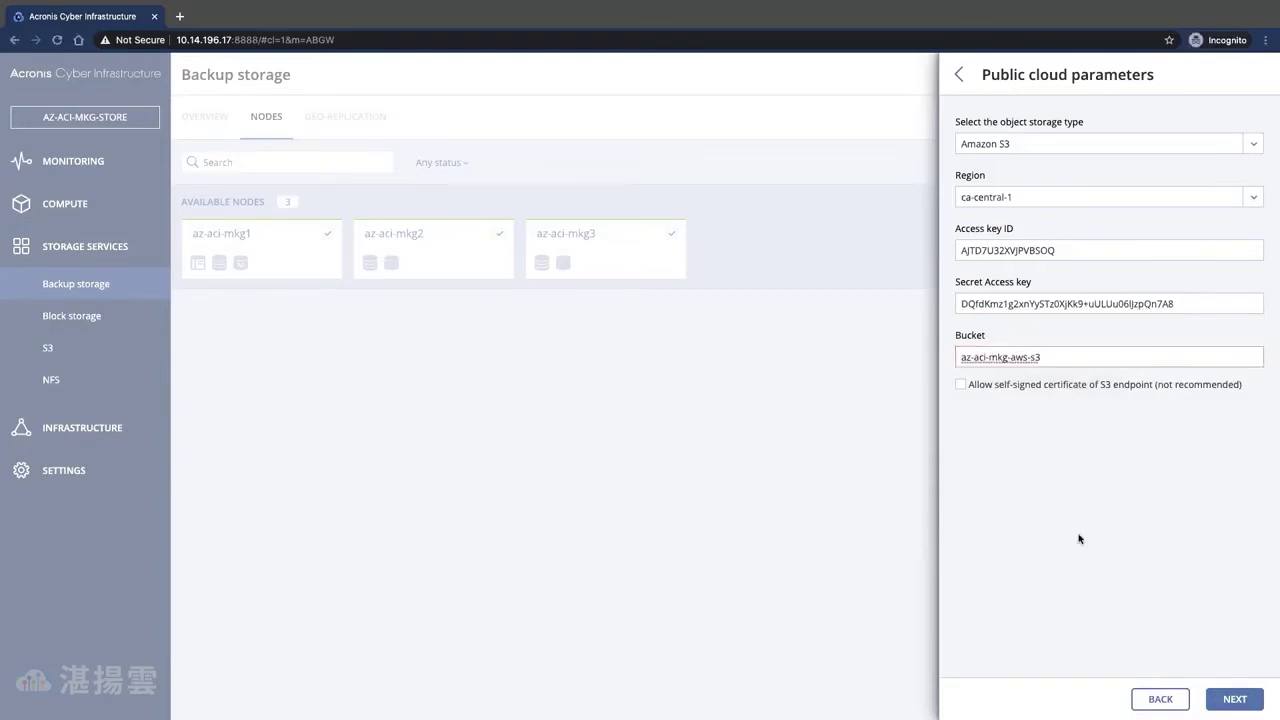
click(1235, 696)
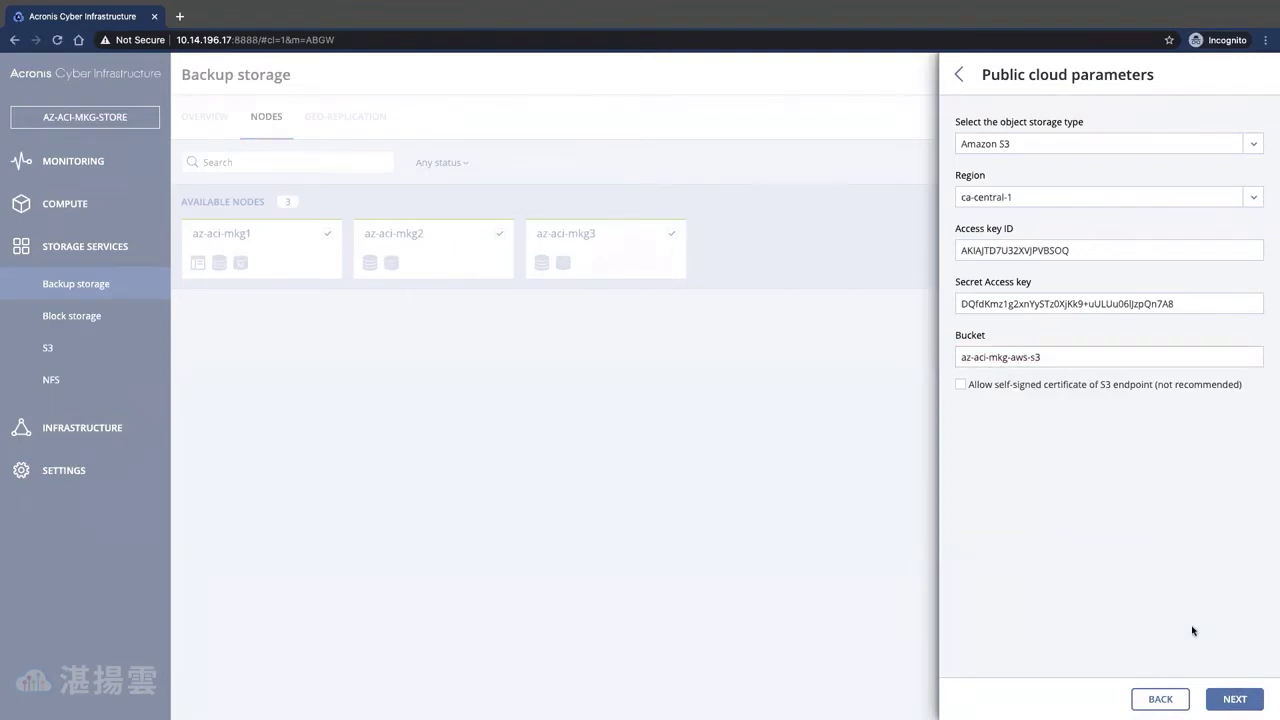
click(1232, 699)
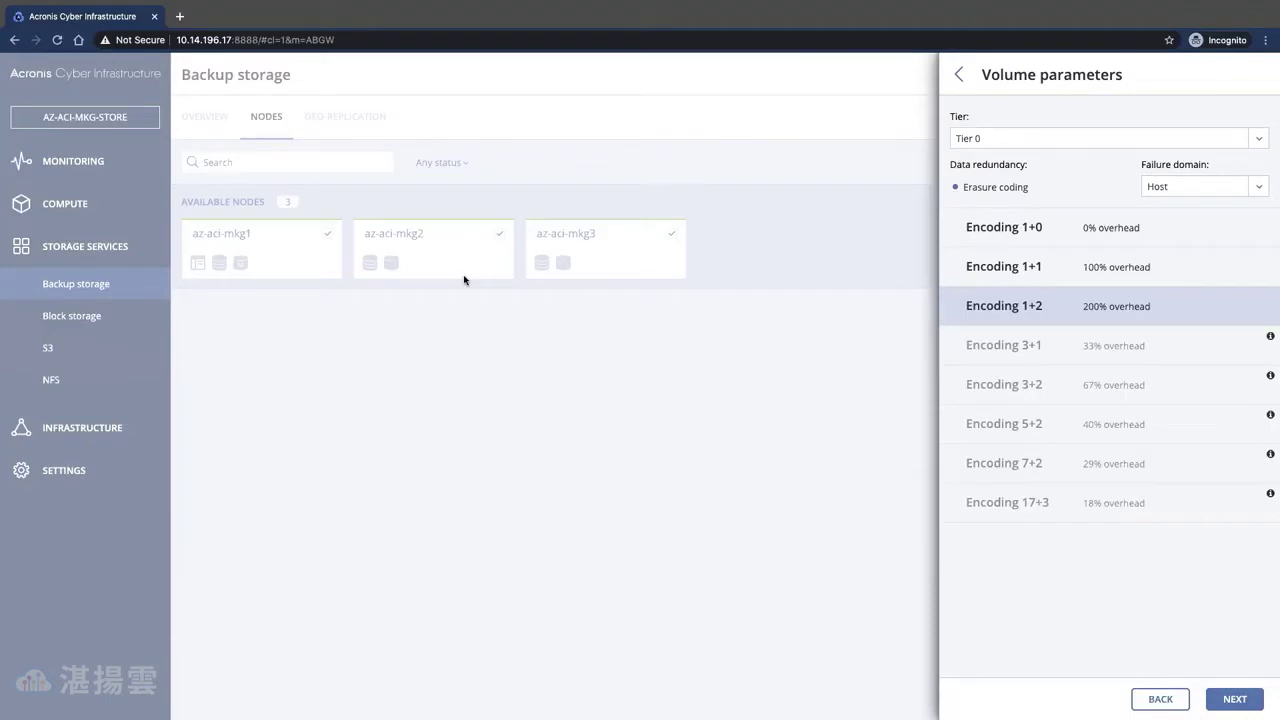
Step: Accept Tier 0 with Encoding 1+2 and host failure domain, and set the DNS name to backup.domain.com
click(1236, 699)
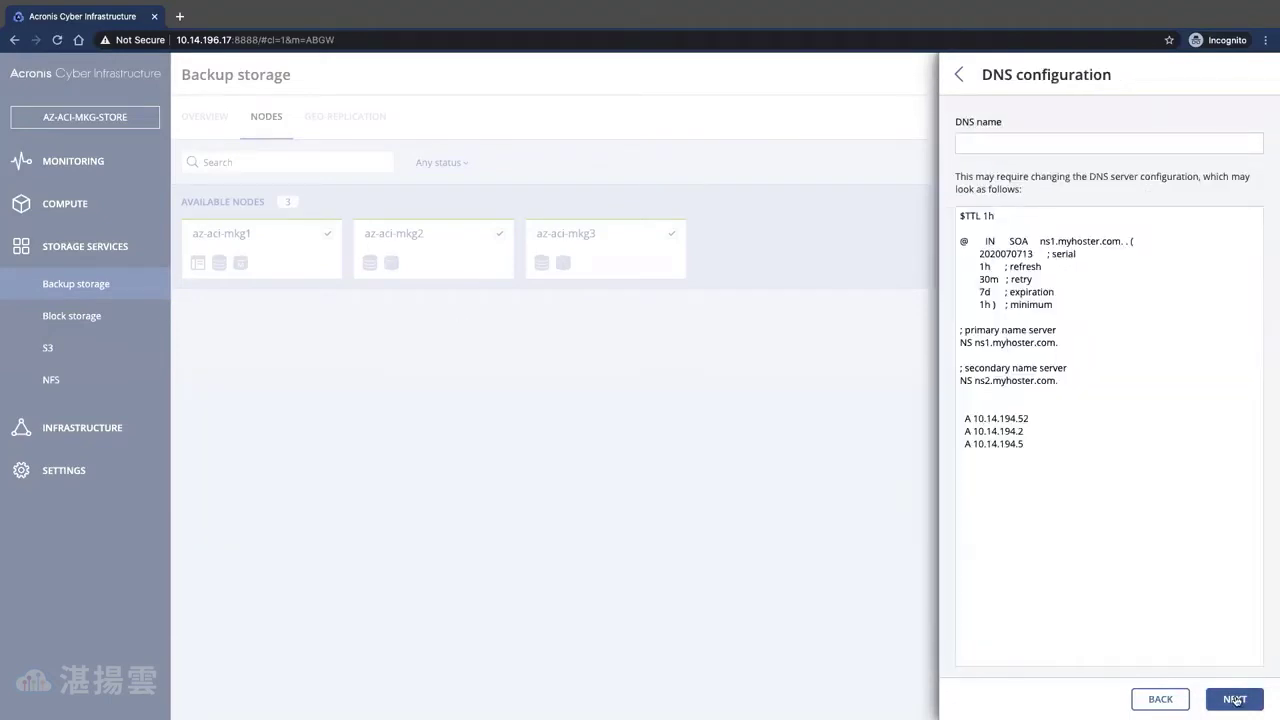
click(1013, 147)
text(backup)
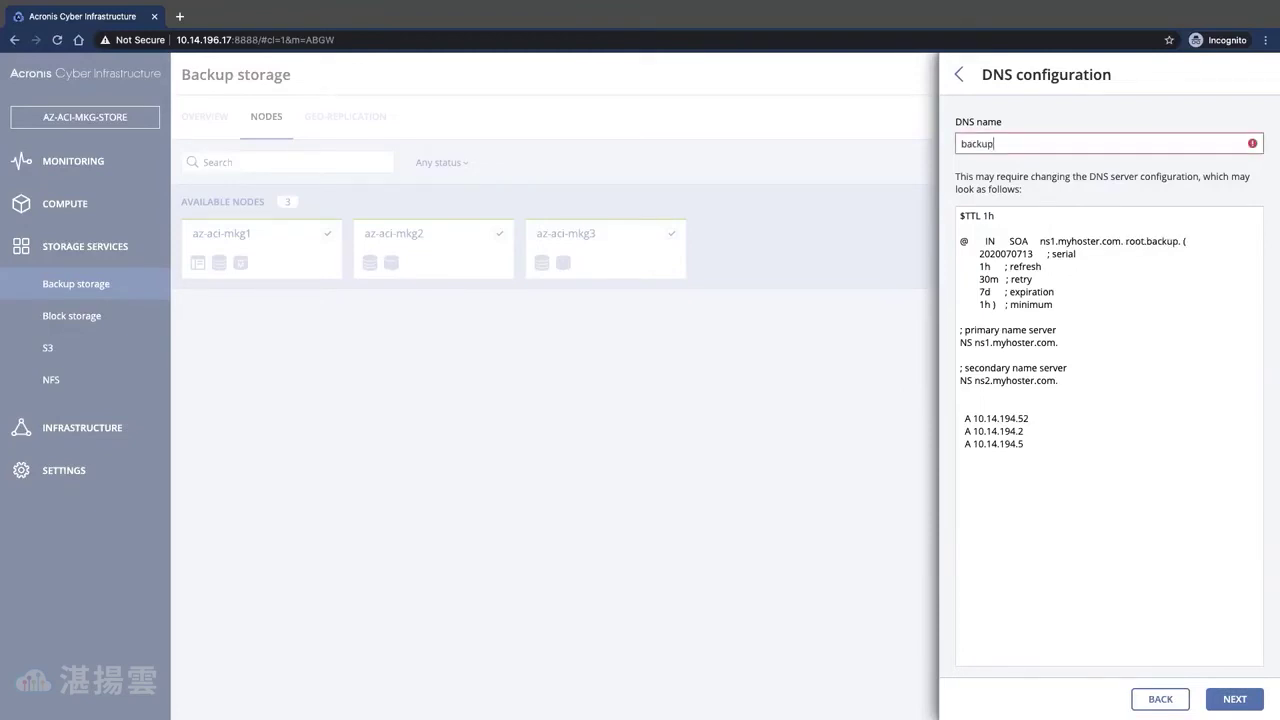
text(.domain.)
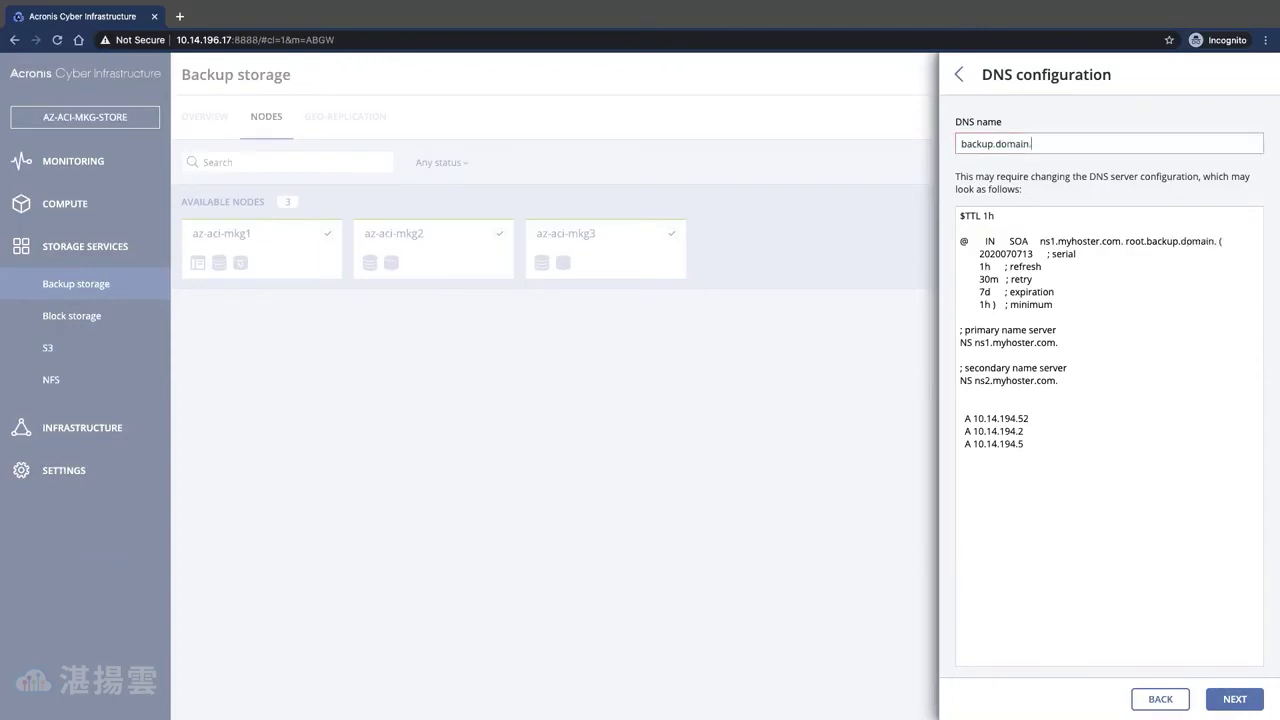
text(com)
shift+click(997, 143)
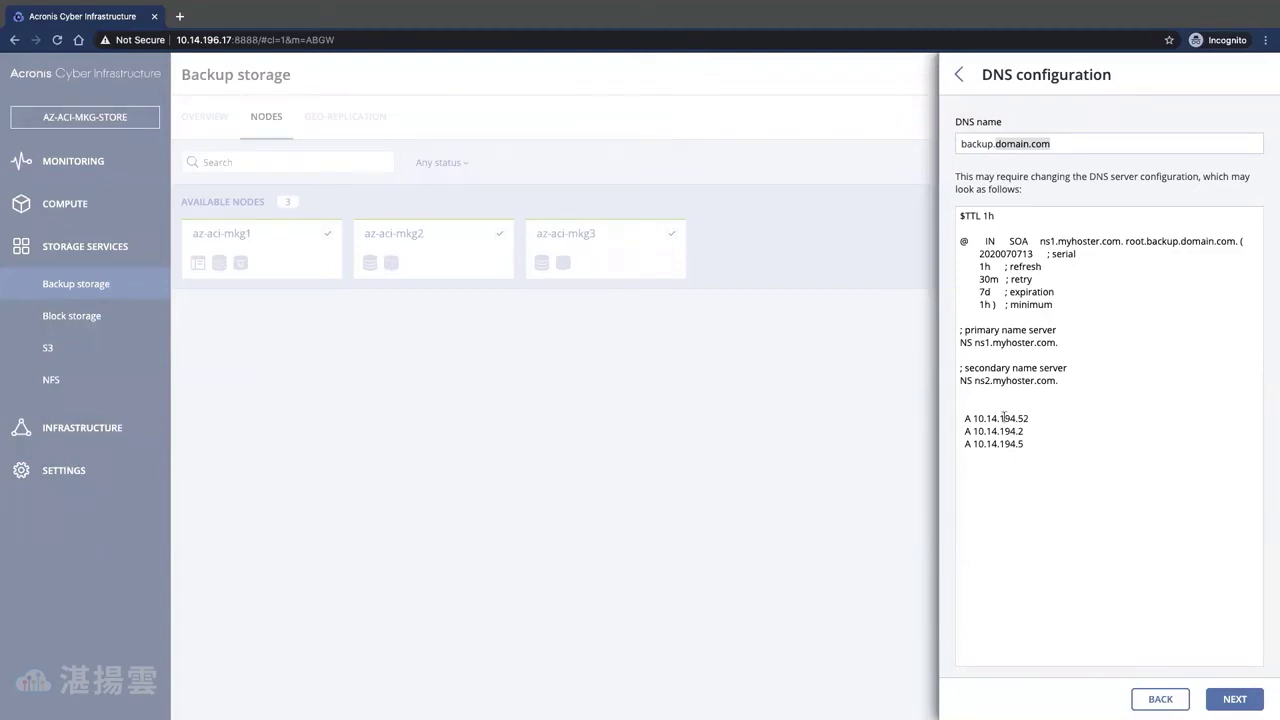
triple_click(1104, 446)
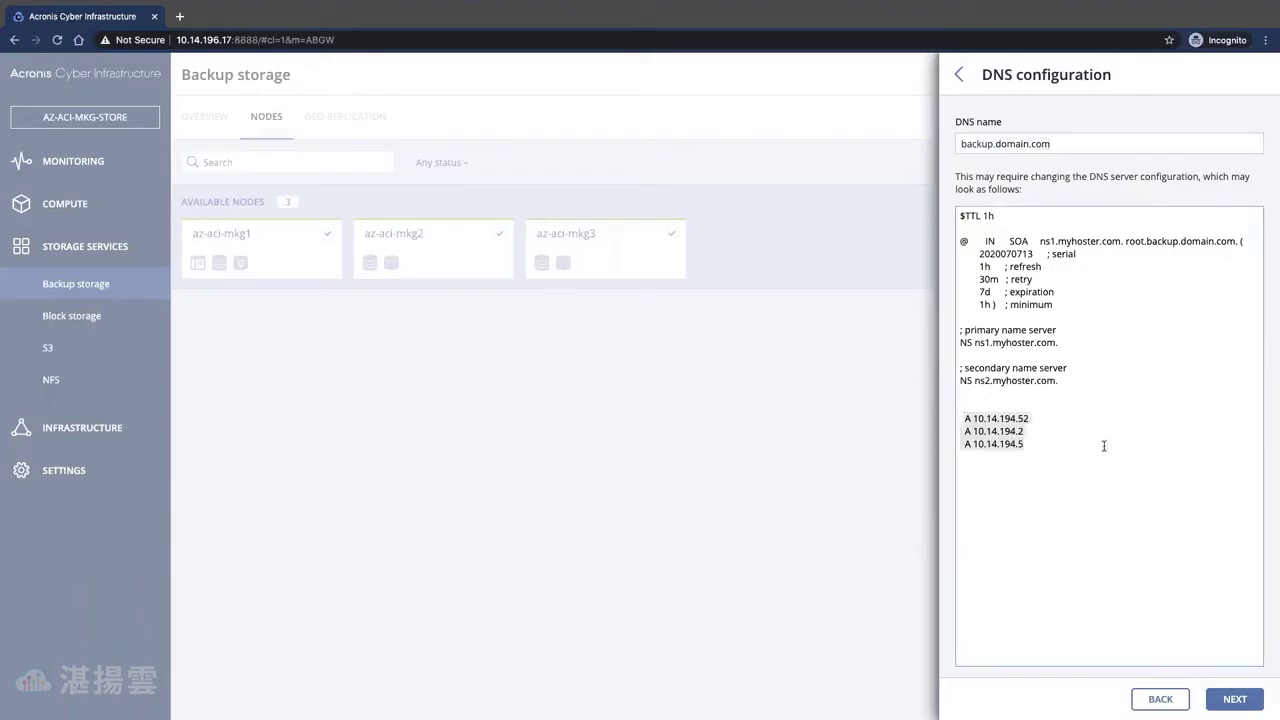
click(1233, 700)
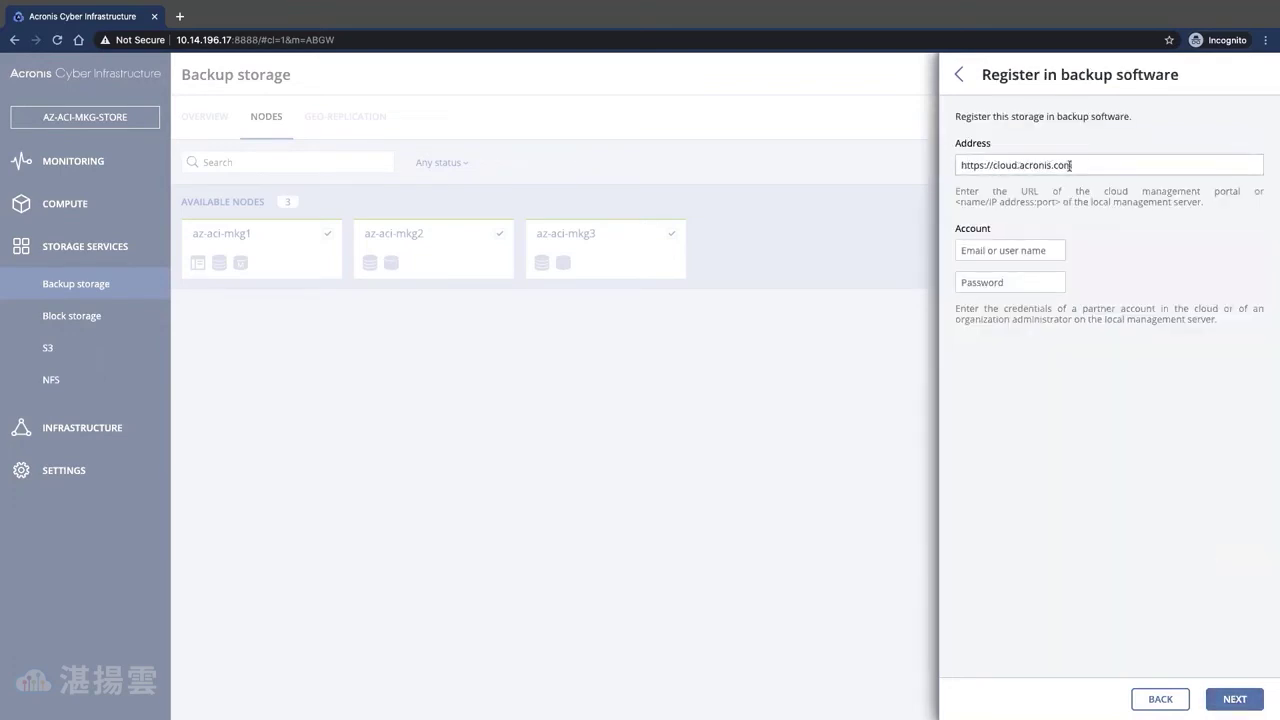
click(976, 250)
text(ACCDemo)
key(Tab)
text(••••••••••)
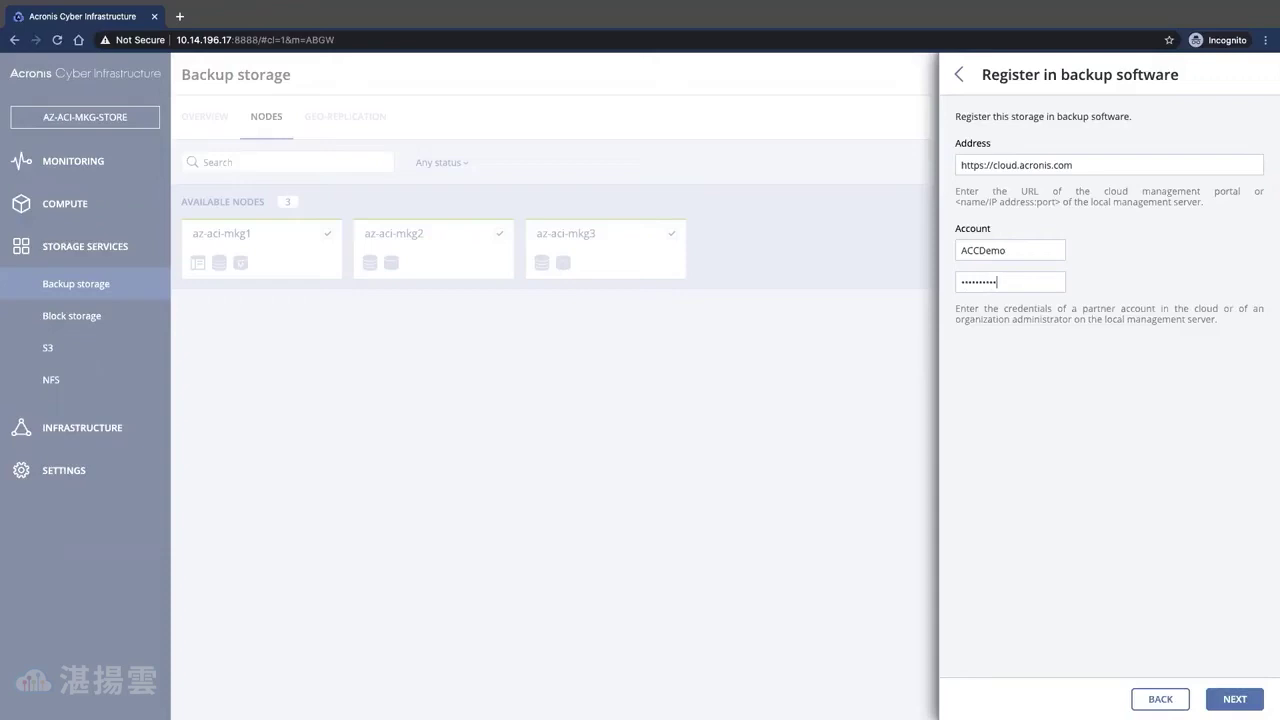
click(1237, 700)
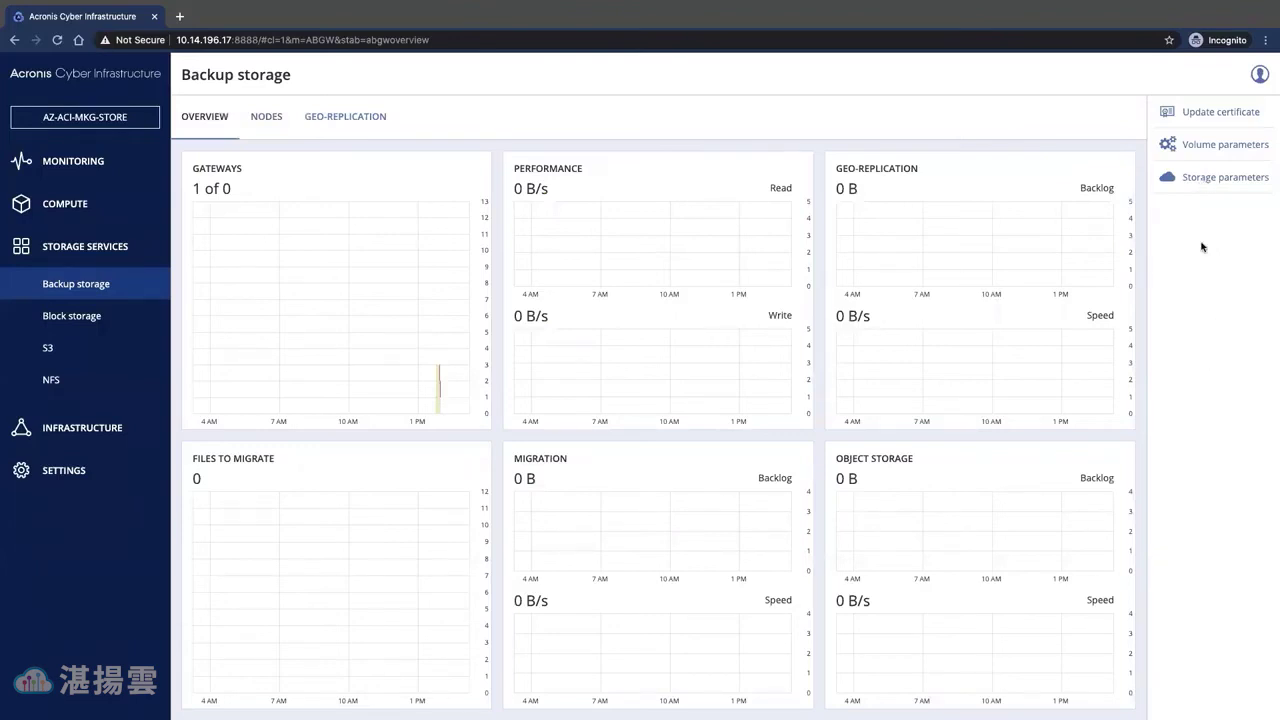
Step: Review the new backup storage's volume parameters and public cloud storage parameters without changing them
click(1207, 147)
click(1200, 177)
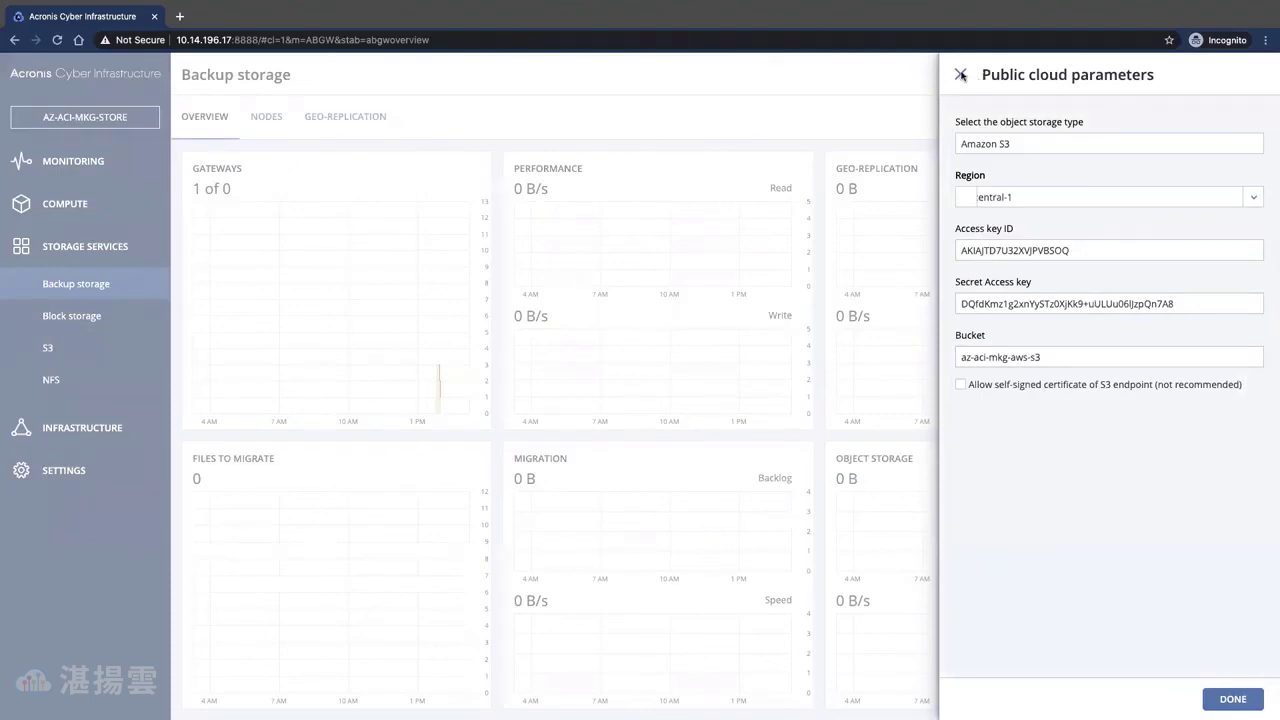
click(961, 75)
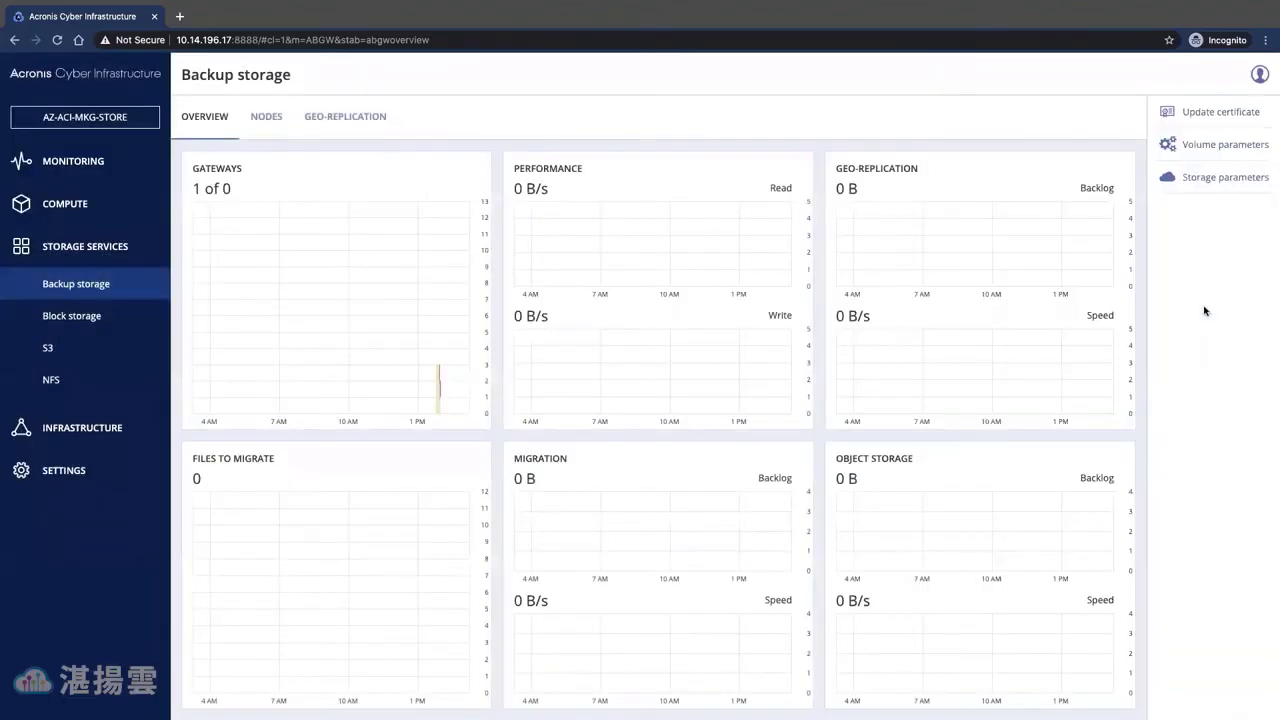
Step: Start the certificate update for the backup storage
click(1208, 118)
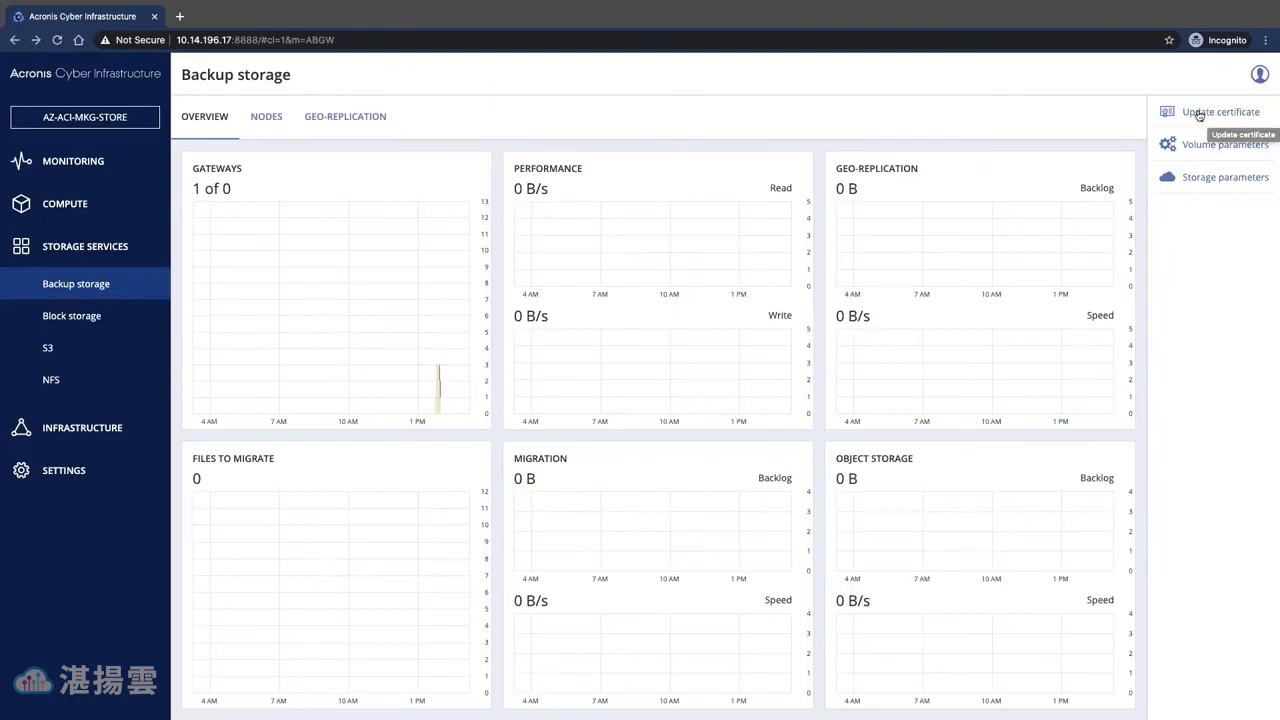
click(1199, 114)
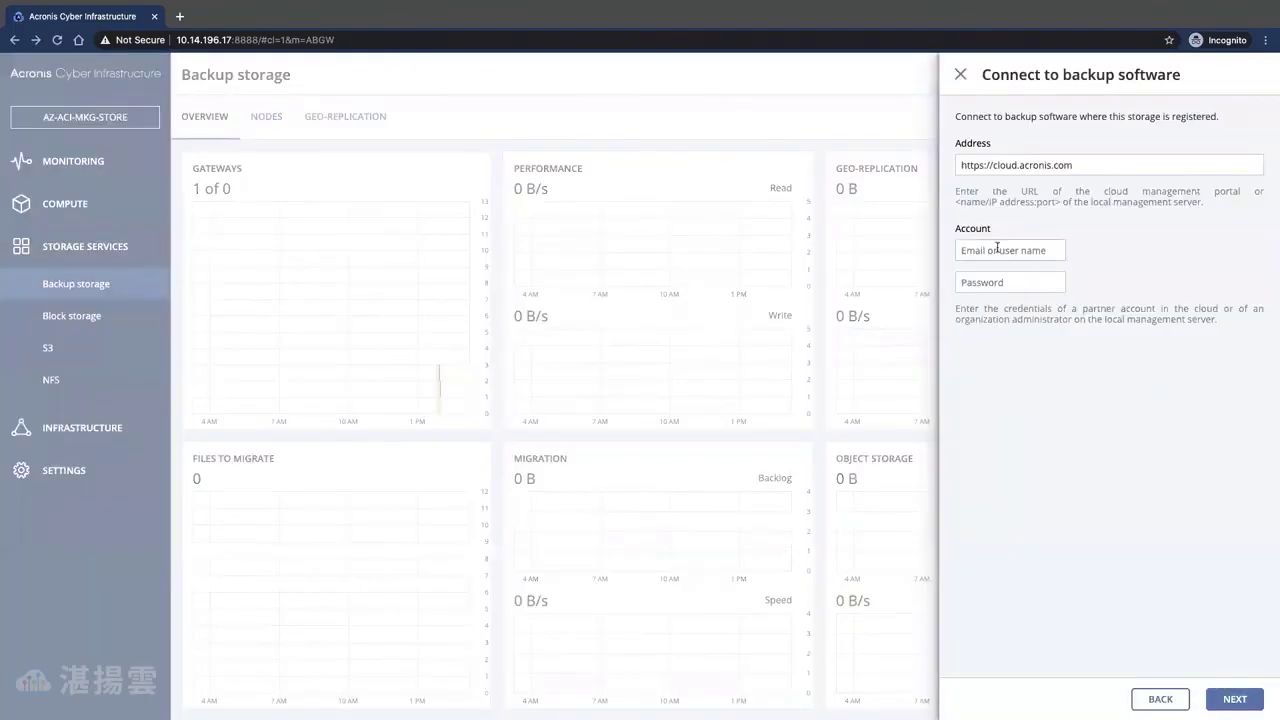